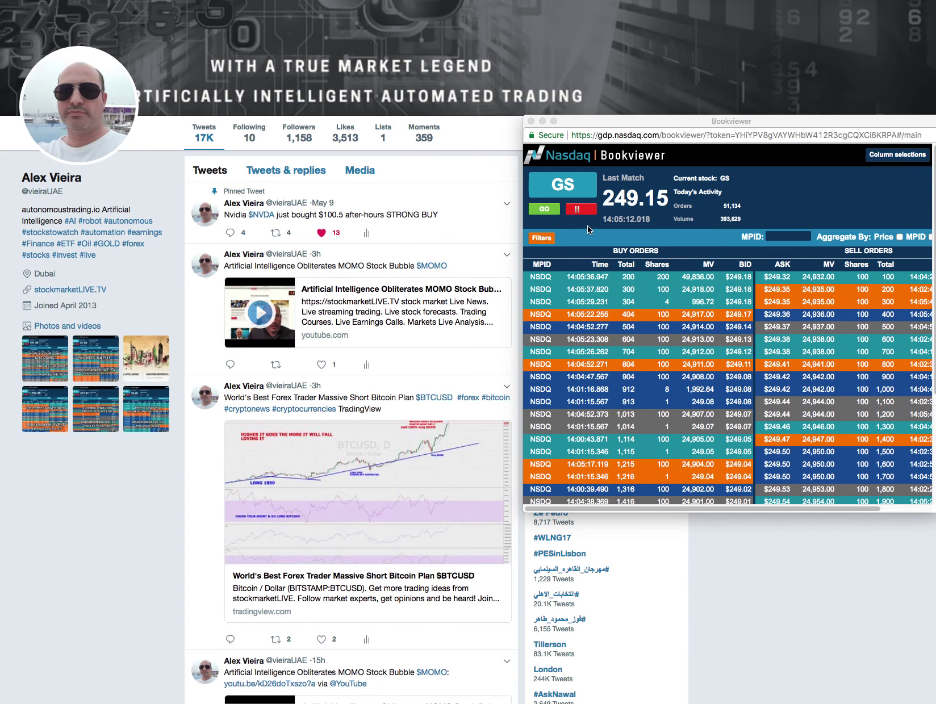
Replace GS with MOMO in the symbol box to load its book (last match 23.96), then erase MOMO
left_click(579, 190)
type("G")
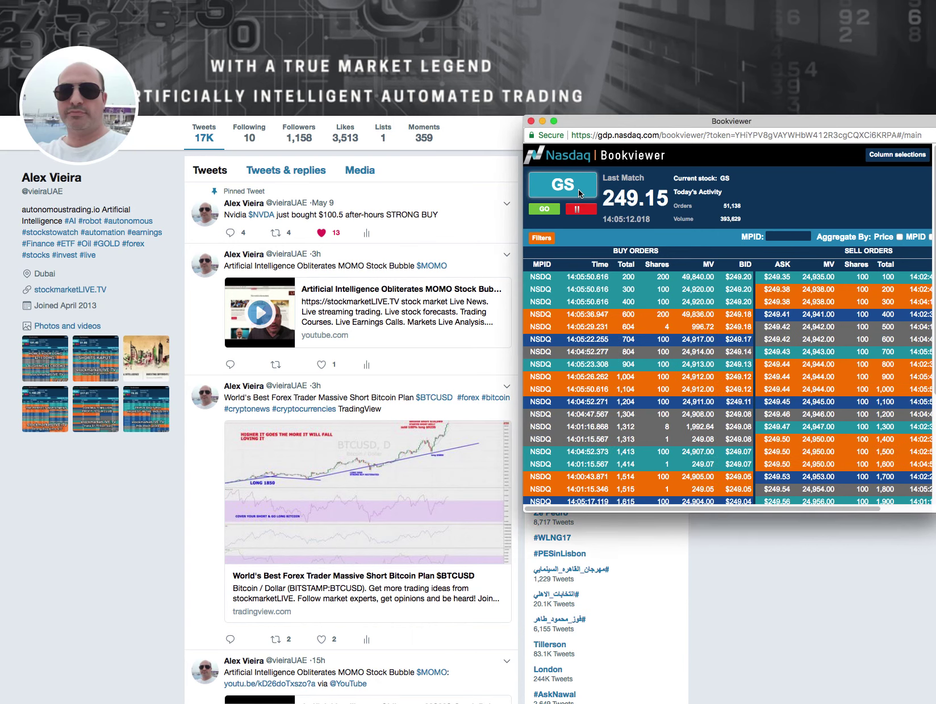
key("BackSpace")
type("MOMO")
key("Return")
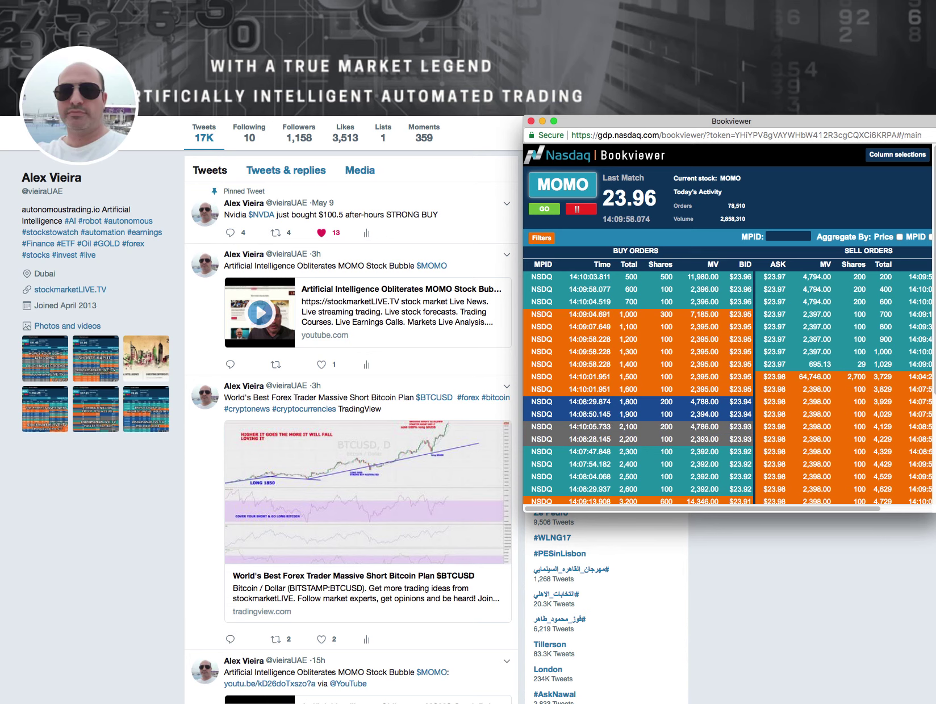
key("BackSpace")
key("BackSpace")
key("BackSpace")
key("BackSpace")
type("GS")
Reload the GS book at last match 249.05, then empty the symbol entry
key("Return")
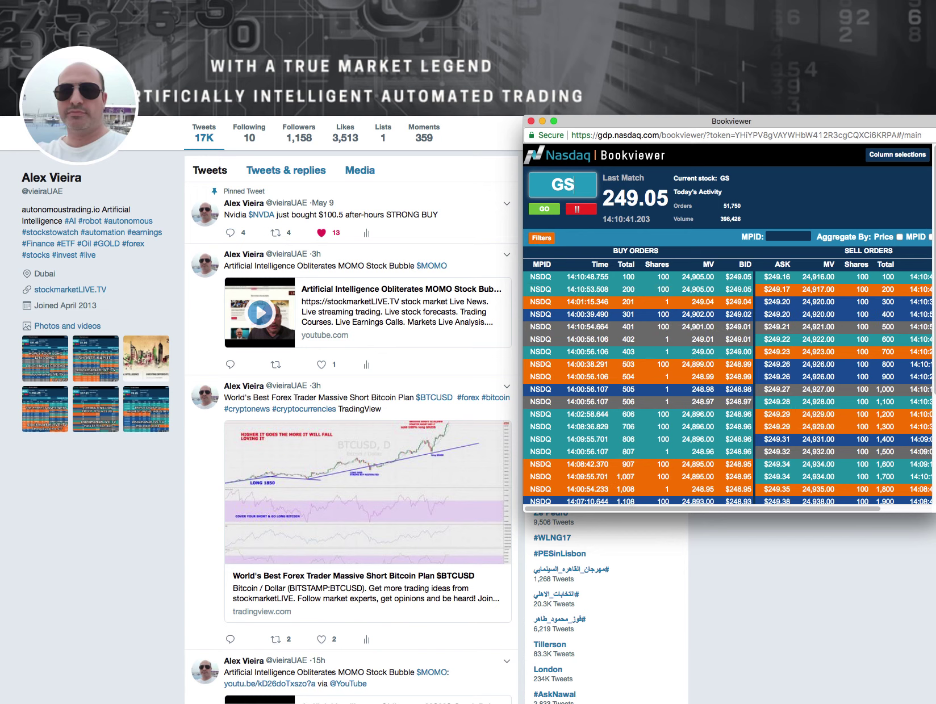
key("BackSpace")
key("BackSpace")
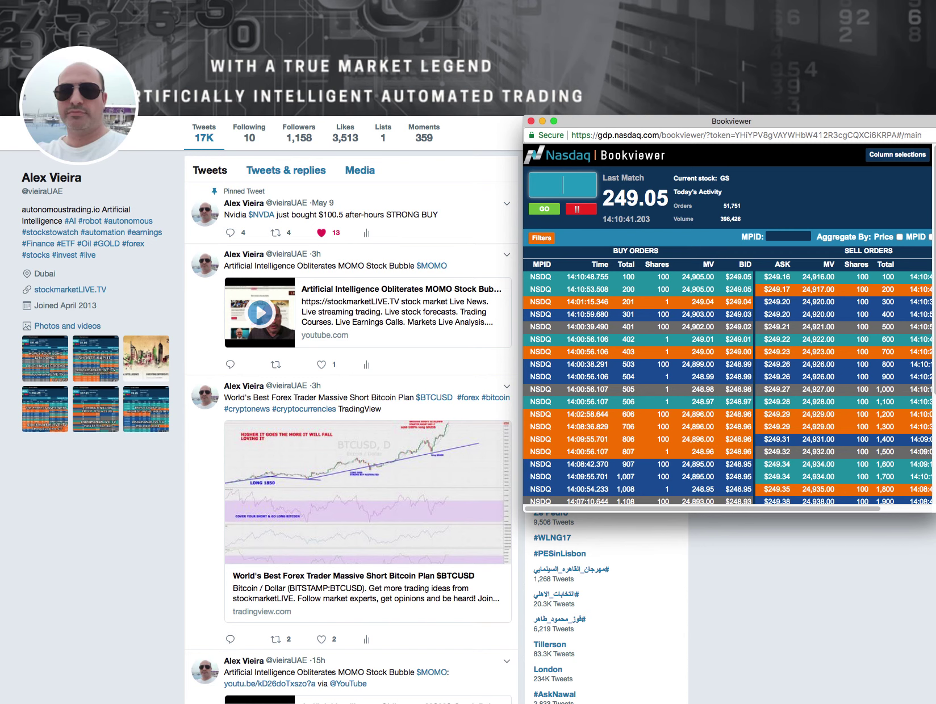
type("ISRG")
Load the ISRG order book at last match 397.89, then empty the symbol entry
key("Return")
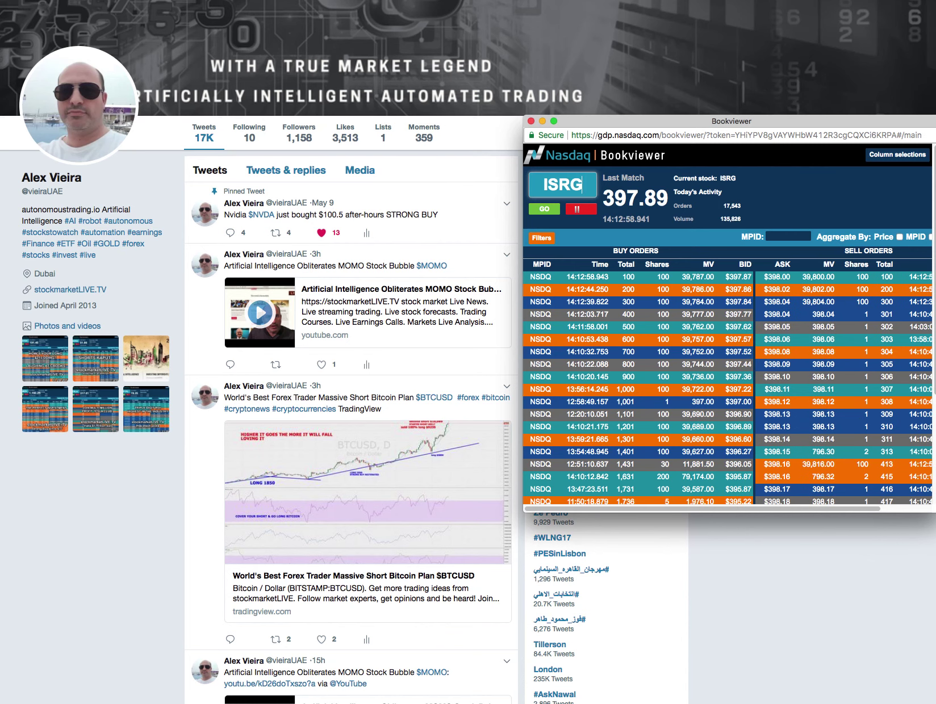
key("BackSpace")
key("BackSpace")
key("BackSpace")
type("GS")
Enter GS to bring back its order book with last match 249.25
key("Return")
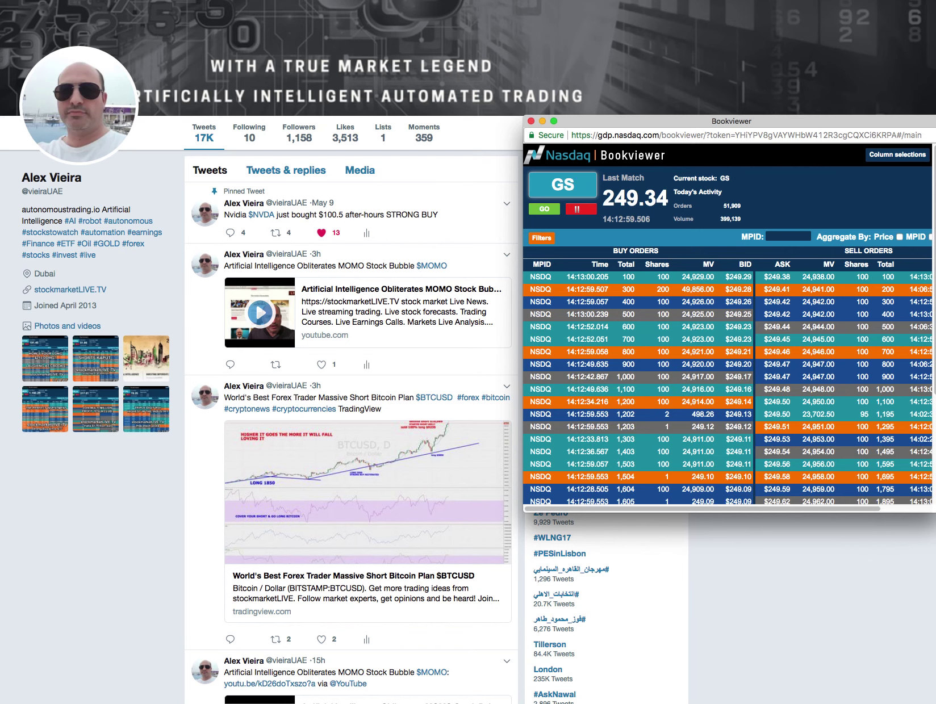